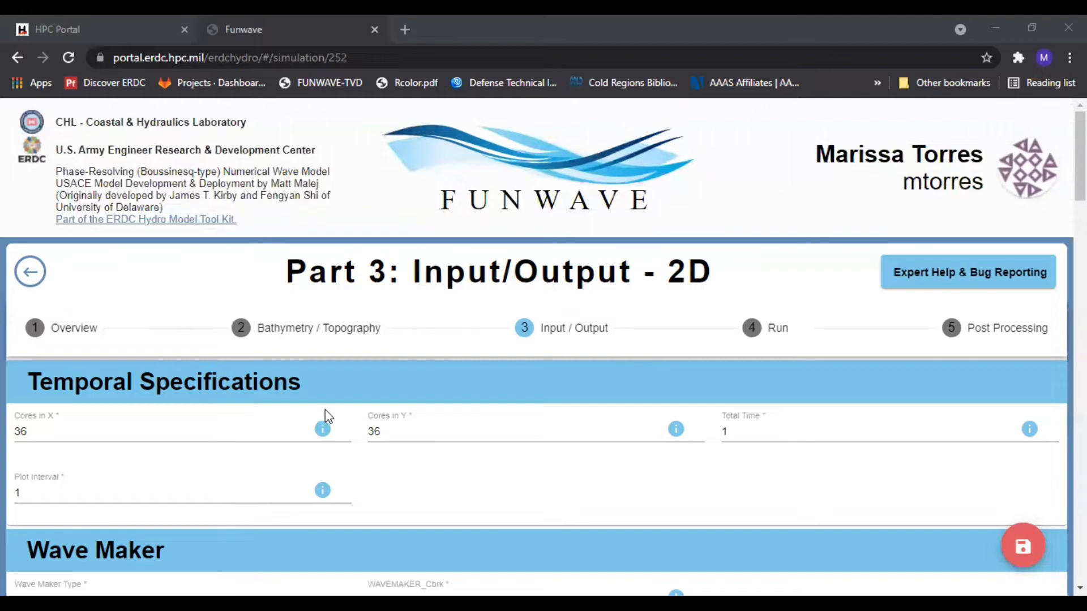
# Check the Cores in X tooltip and open the Bathymetry / Topography step before returning to Input / Output
pyautogui.moveTo(324, 435)
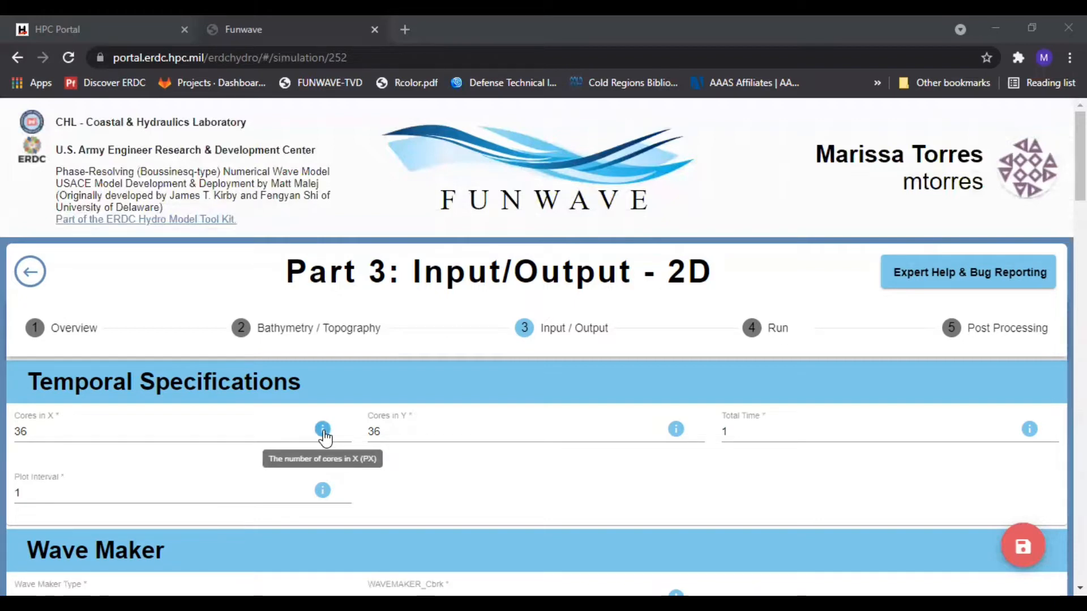
pyautogui.moveTo(679, 436)
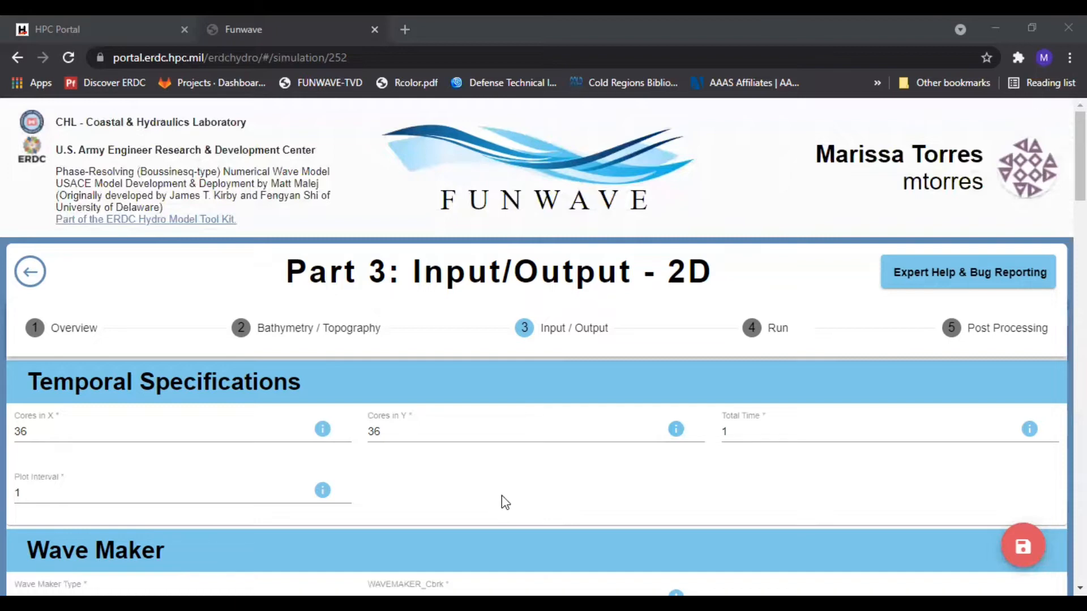
pyautogui.click(293, 335)
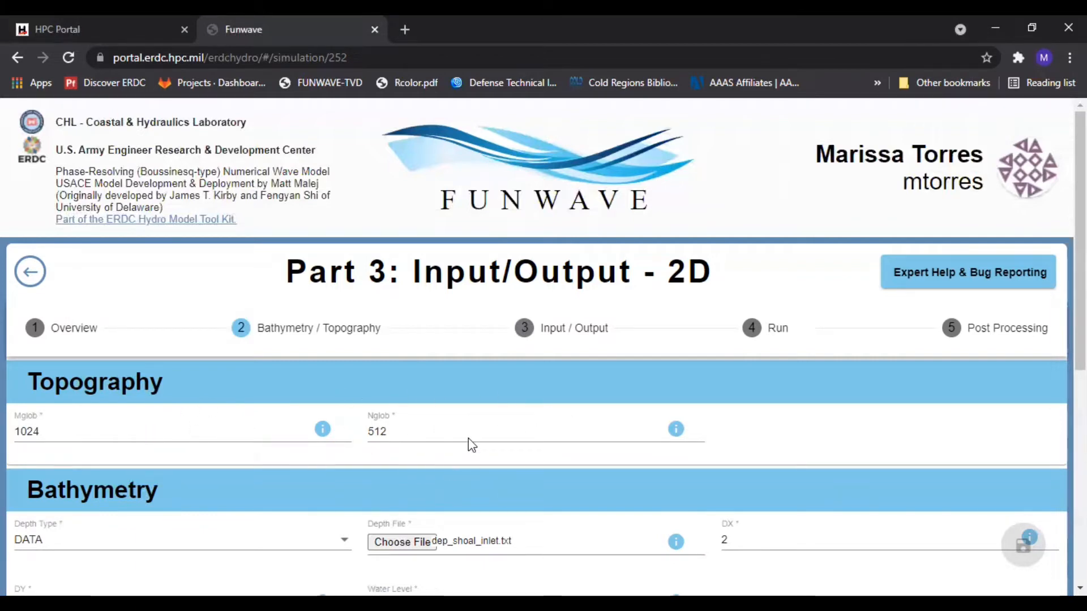
pyautogui.click(555, 327)
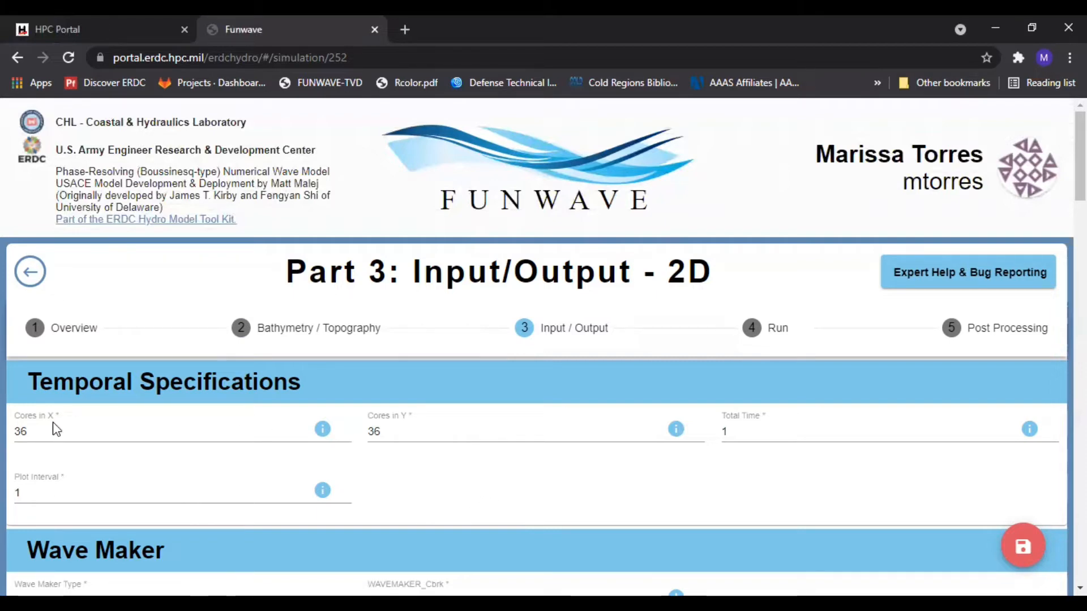
# Set Cores in X to 10 and Cores in Y to 5 in Temporal Specifications
pyautogui.click(33, 434)
pyautogui.moveTo(34, 434); pyautogui.dragTo(13, 434)
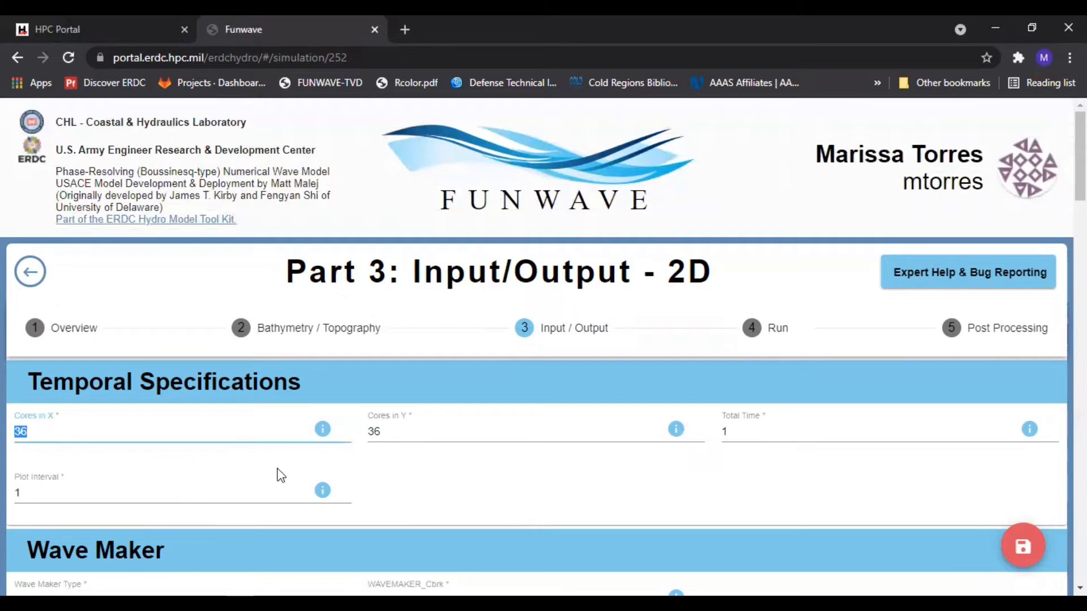
pyautogui.write('1')
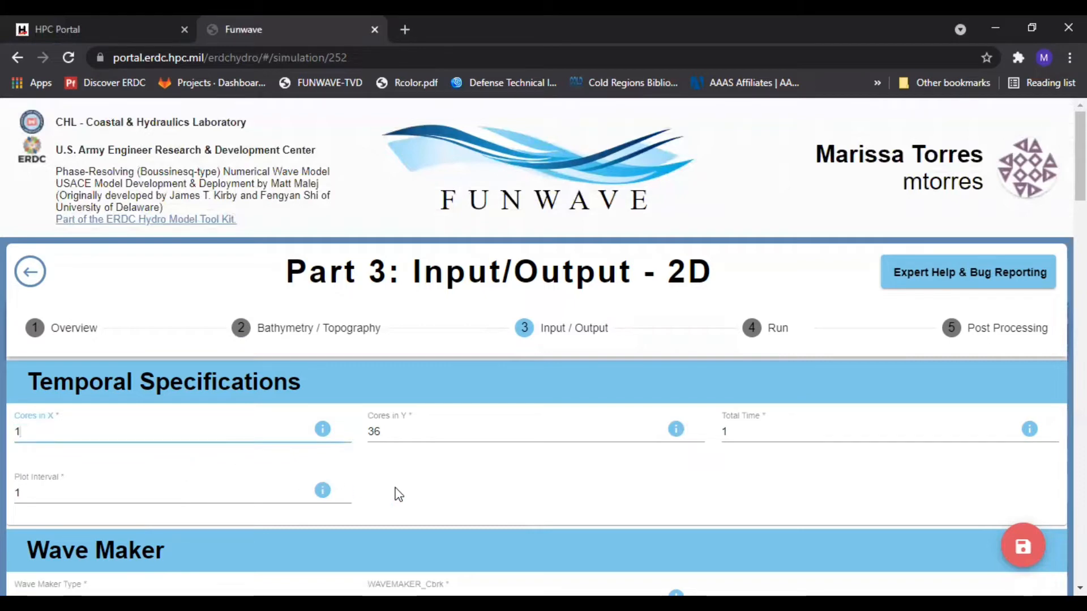
pyautogui.write('0')
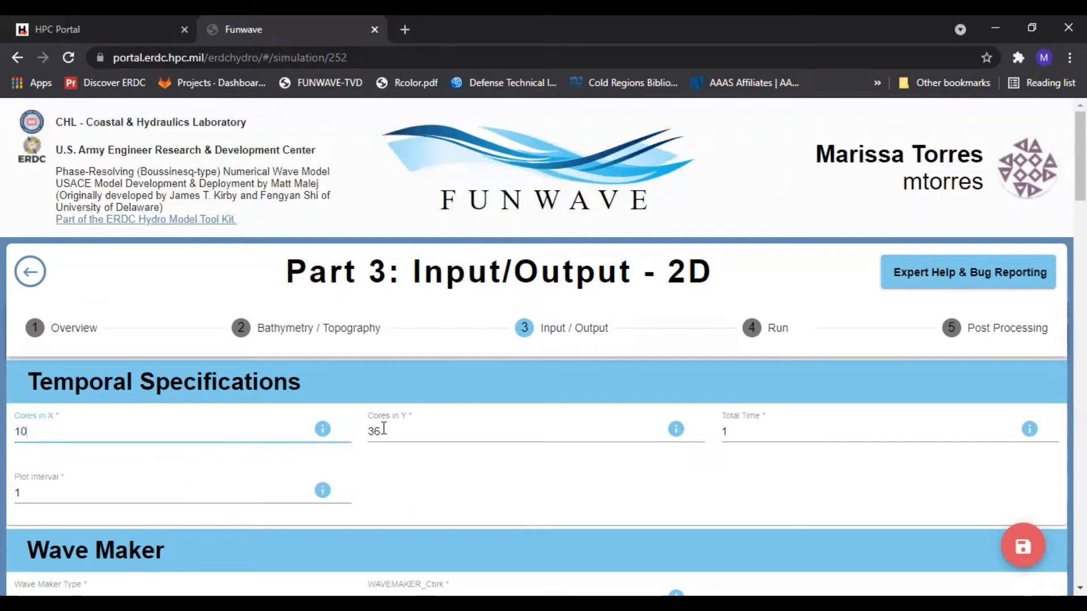
pyautogui.moveTo(385, 431); pyautogui.dragTo(353, 425)
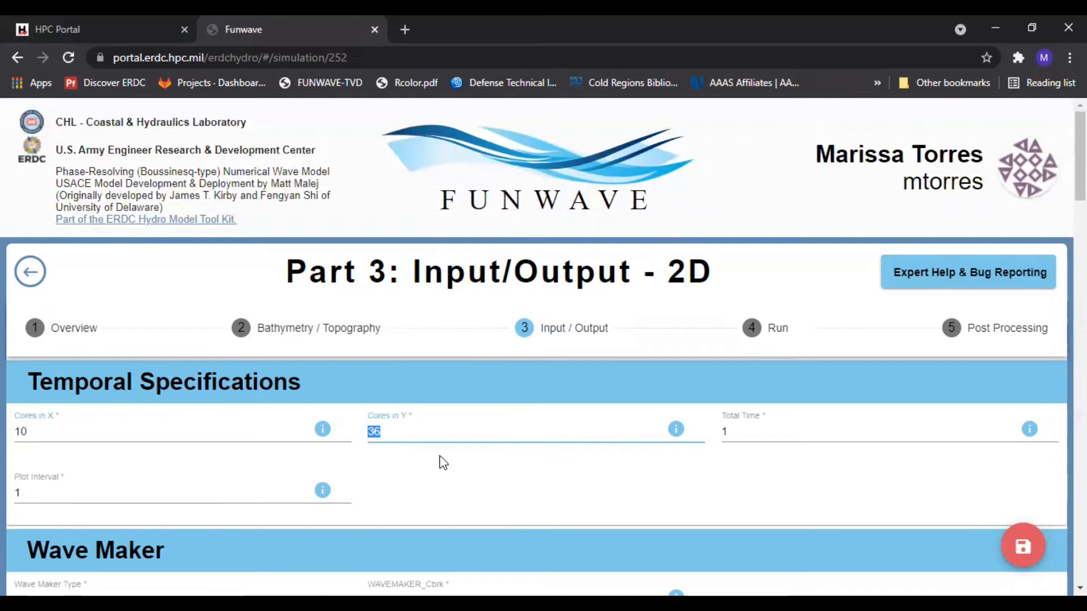
pyautogui.write('5')
pyautogui.click(465, 479)
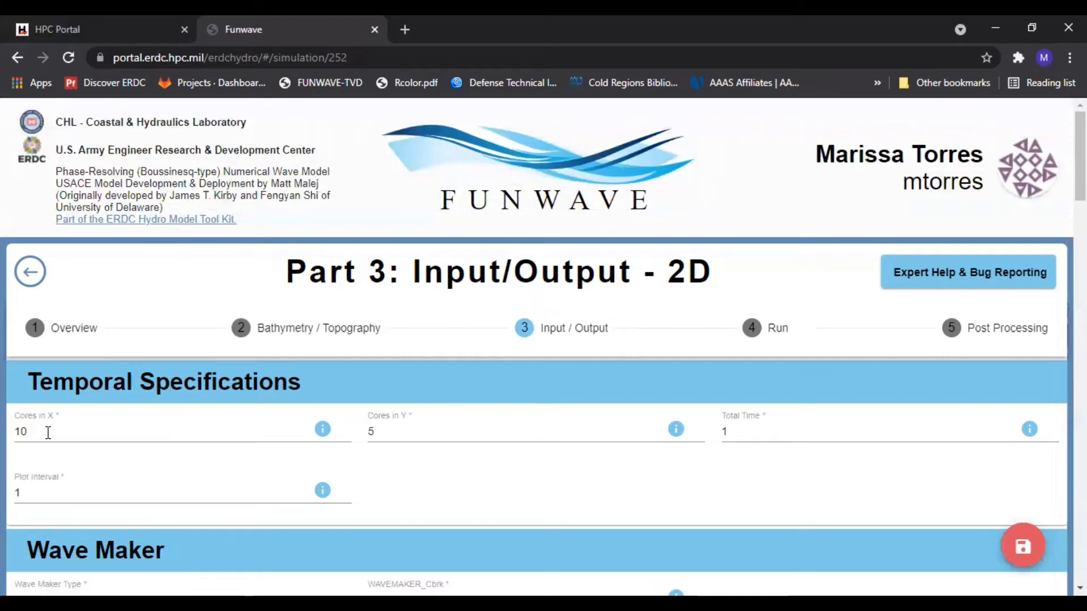
# Try entering 10.5 and then -10 as the Cores in X value
pyautogui.moveTo(48, 432); pyautogui.dragTo(15, 433)
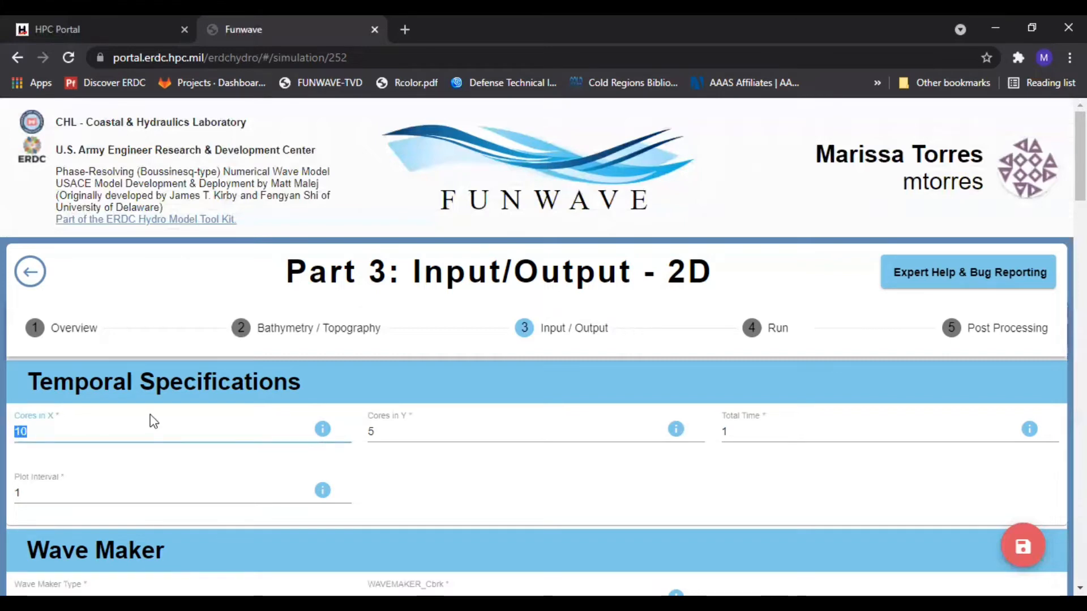
pyautogui.write('10.5')
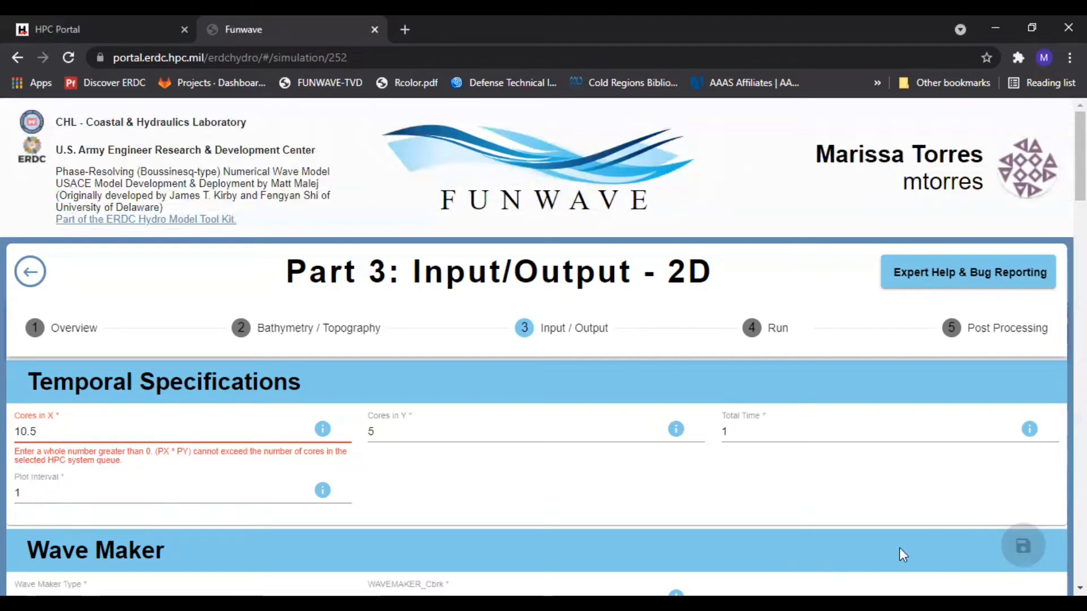
pyautogui.click(42, 431)
pyautogui.moveTo(45, 433); pyautogui.dragTo(13, 434)
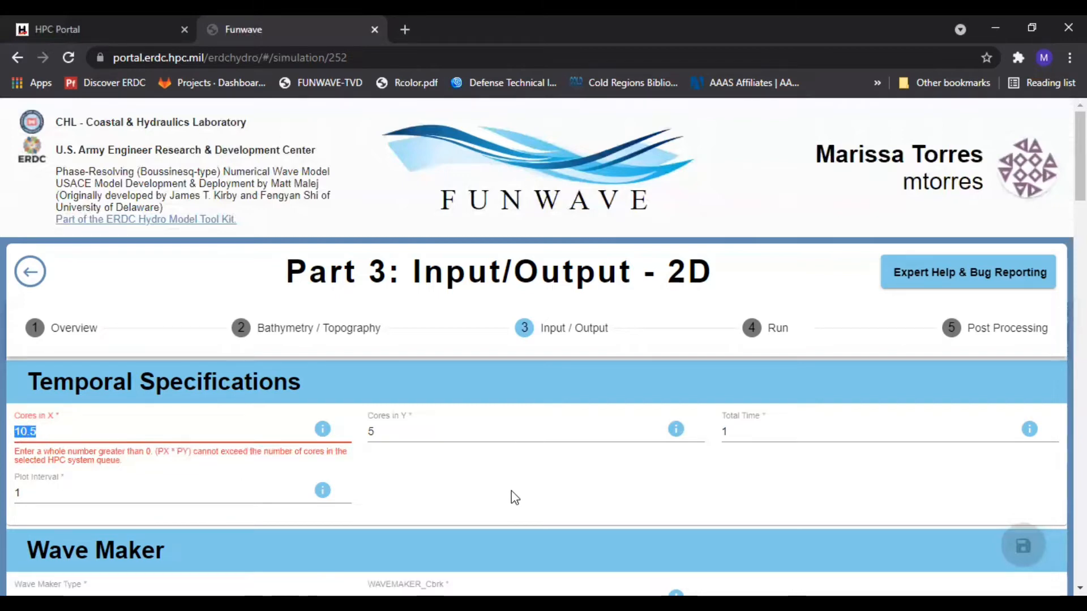
pyautogui.write('-10')
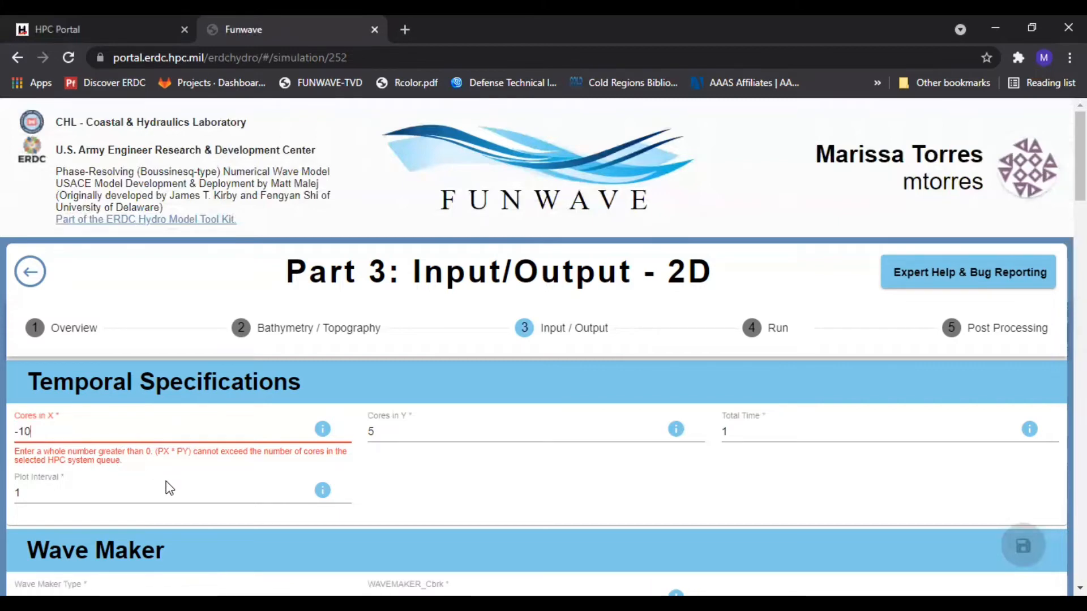
# Set Cores in X back to 10 and save the work
pyautogui.moveTo(47, 433); pyautogui.dragTo(12, 433)
pyautogui.write('10')
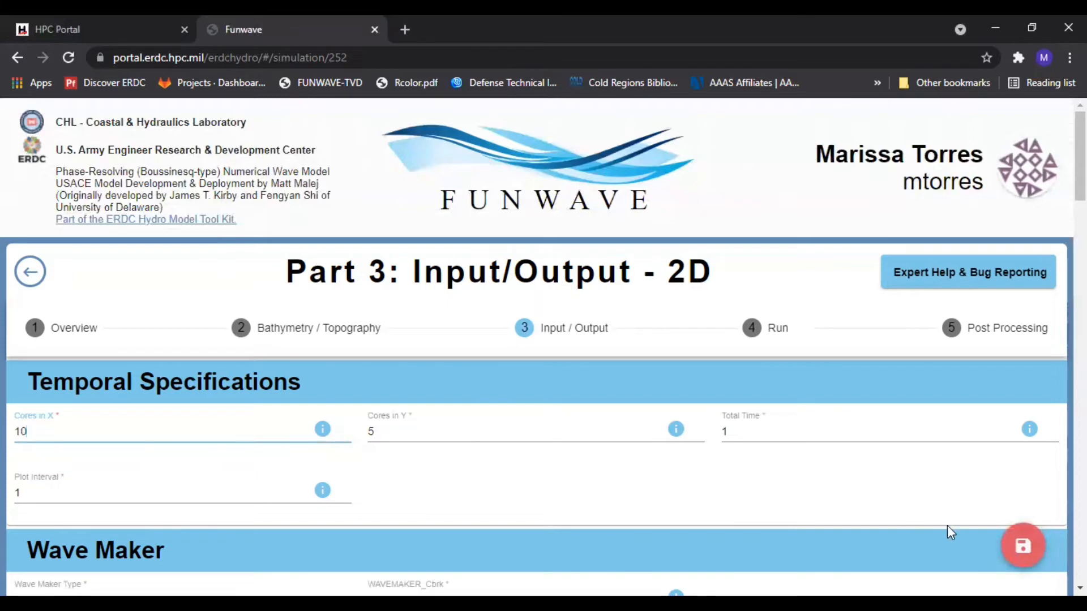
pyautogui.click(1019, 556)
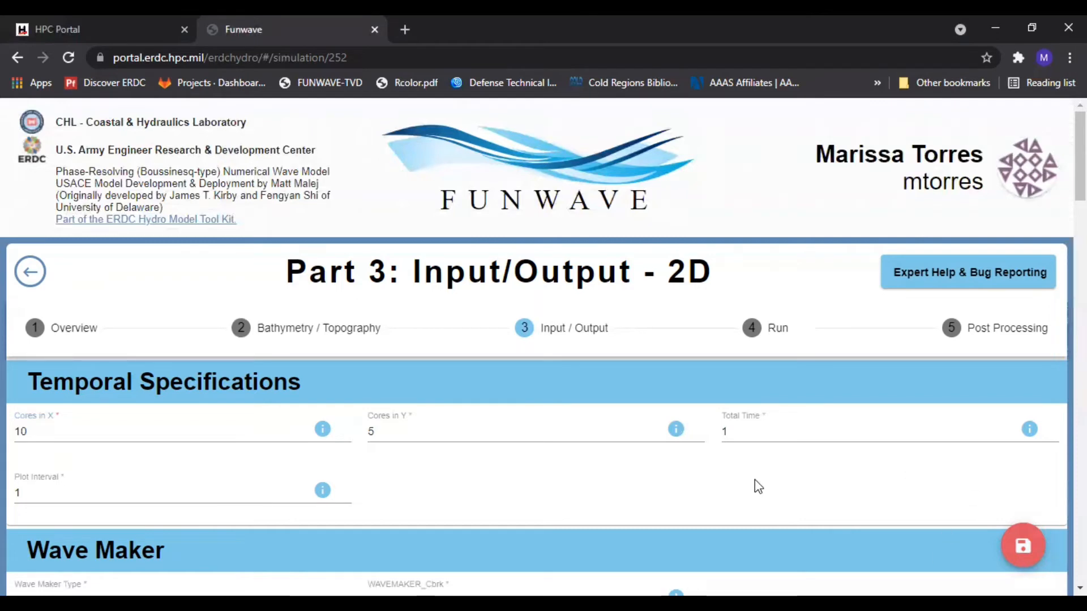
# Set the Total Time to 750
pyautogui.scroll(-2, 755, 480)
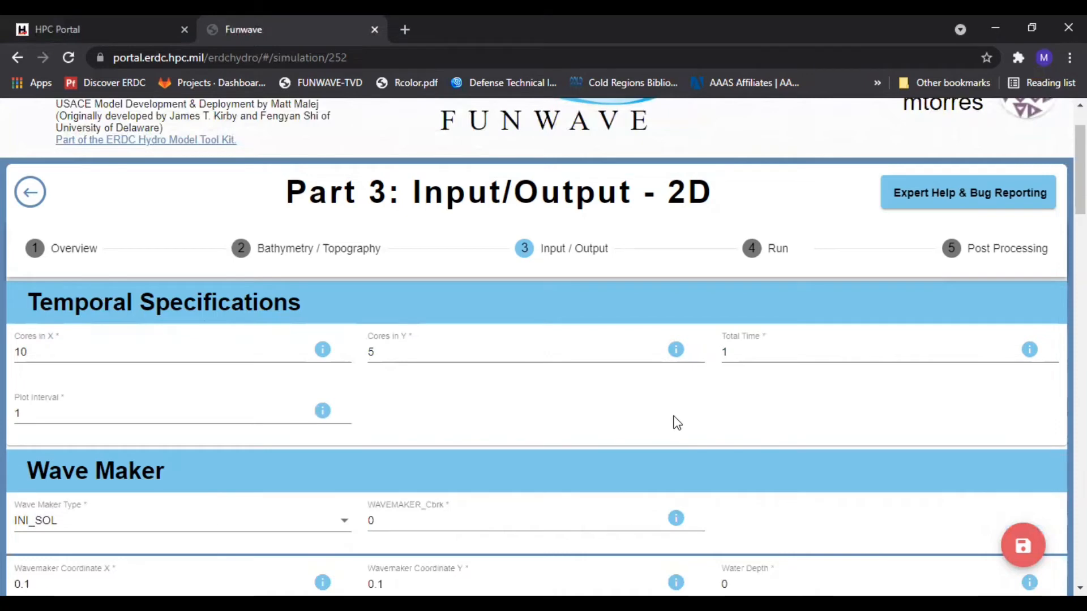
pyautogui.click(727, 352)
pyautogui.write('1')
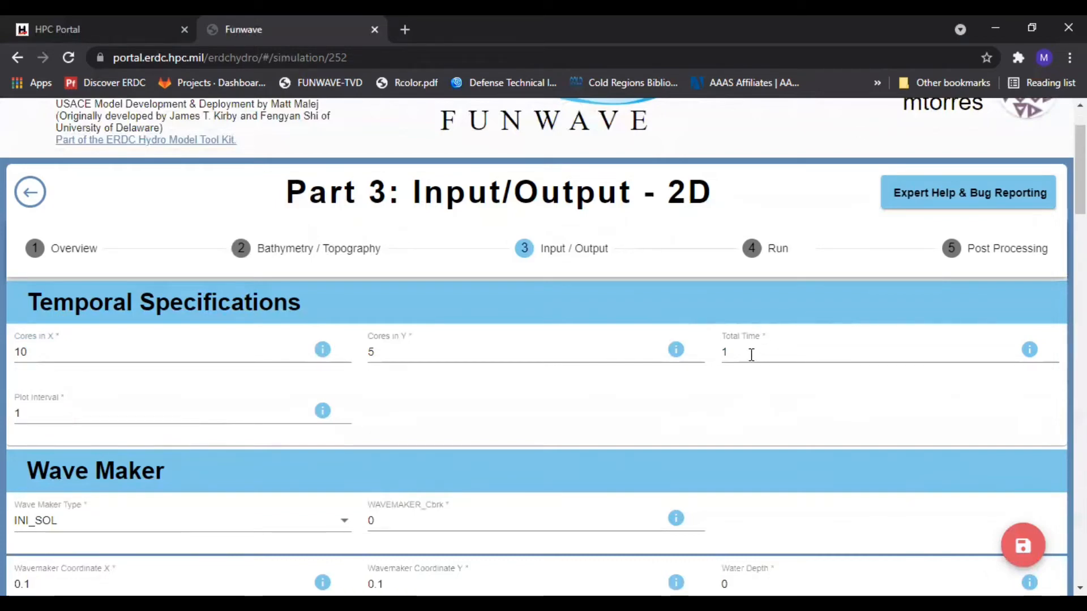
pyautogui.doubleClick(724, 353)
pyautogui.write('750')
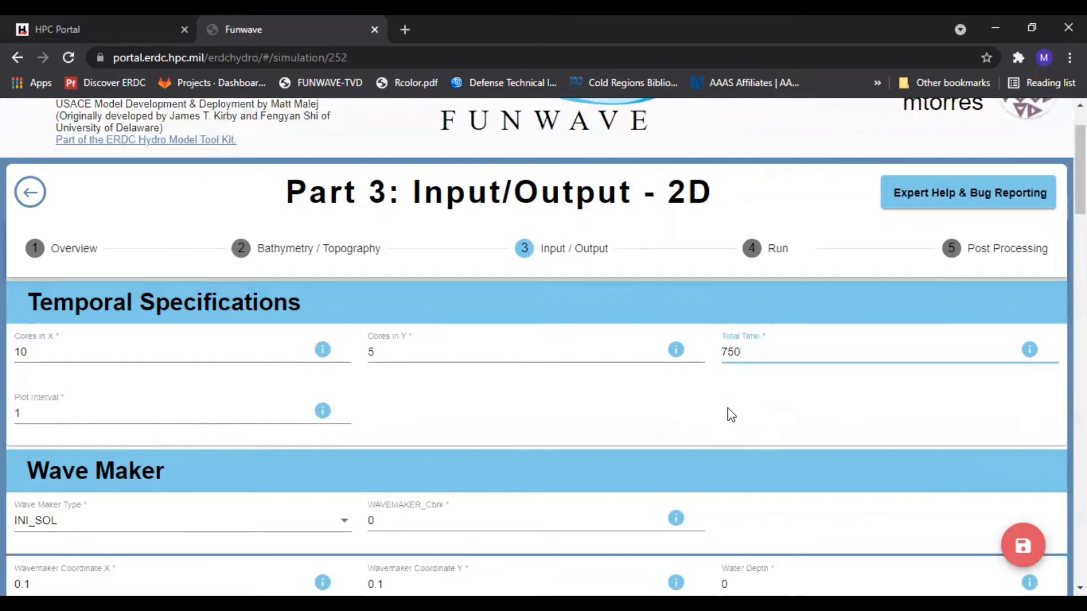
pyautogui.click(728, 408)
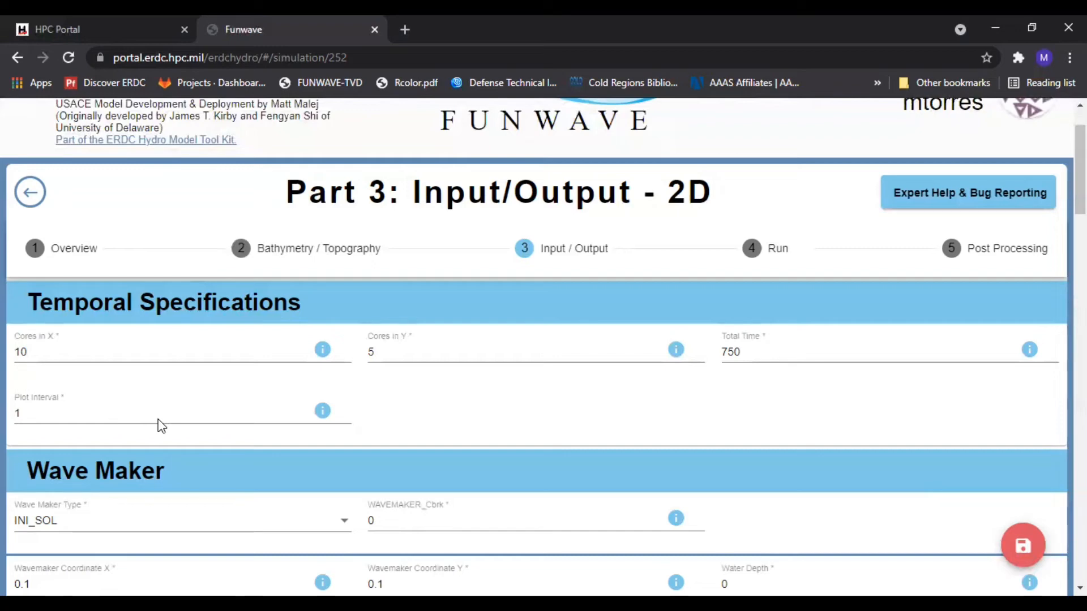
# Set the Plot Interval to 100 and save the work
pyautogui.click(72, 414)
pyautogui.write('00')
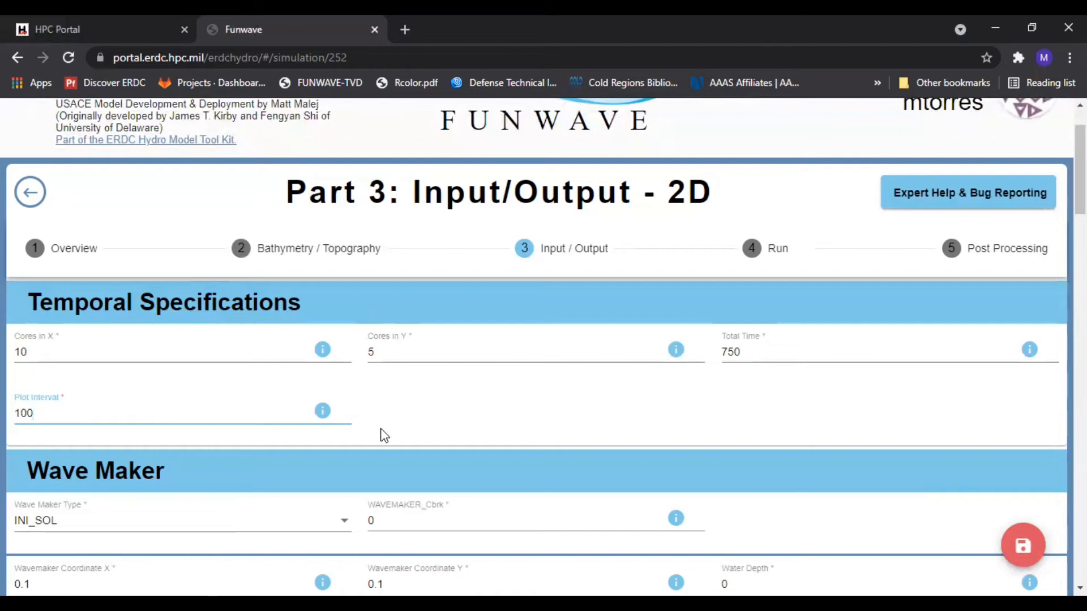
pyautogui.click(410, 424)
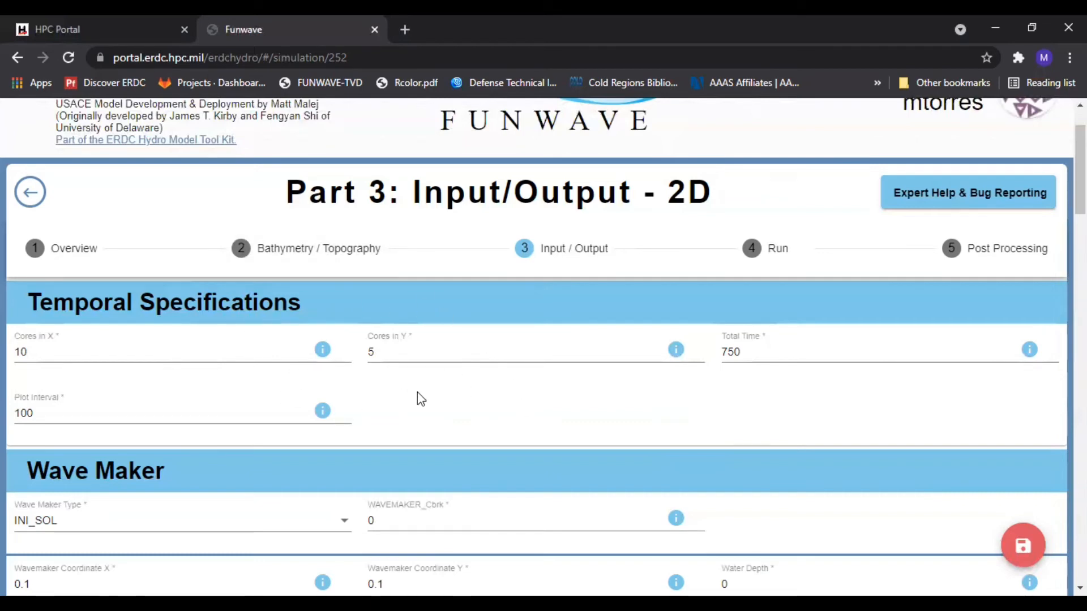
pyautogui.click(1021, 545)
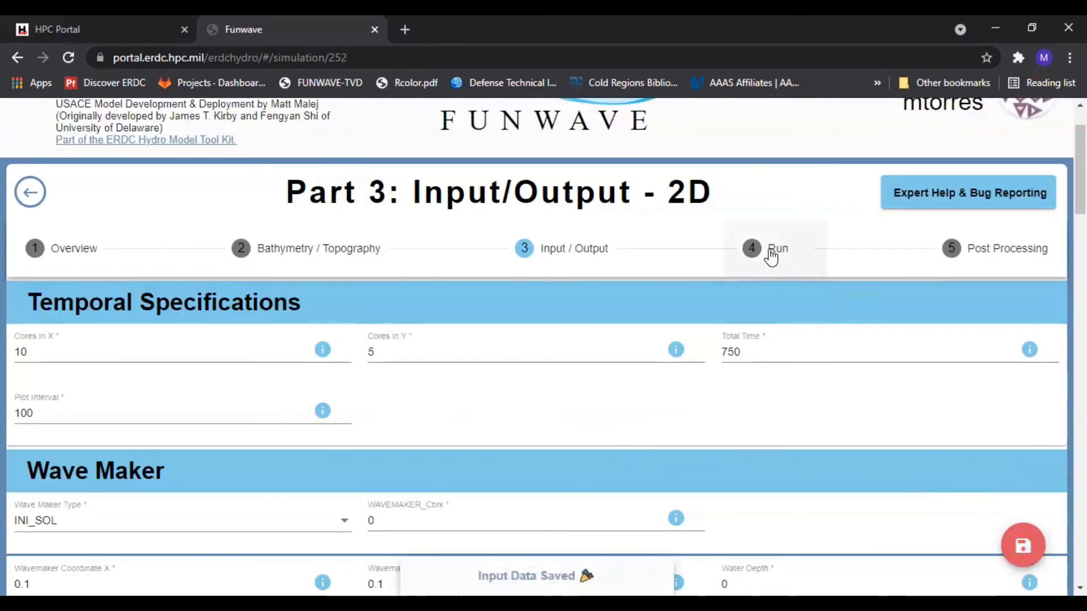
# Review the Run step's generated input file and node settings, then return to the Input / Output step
pyautogui.click(771, 256)
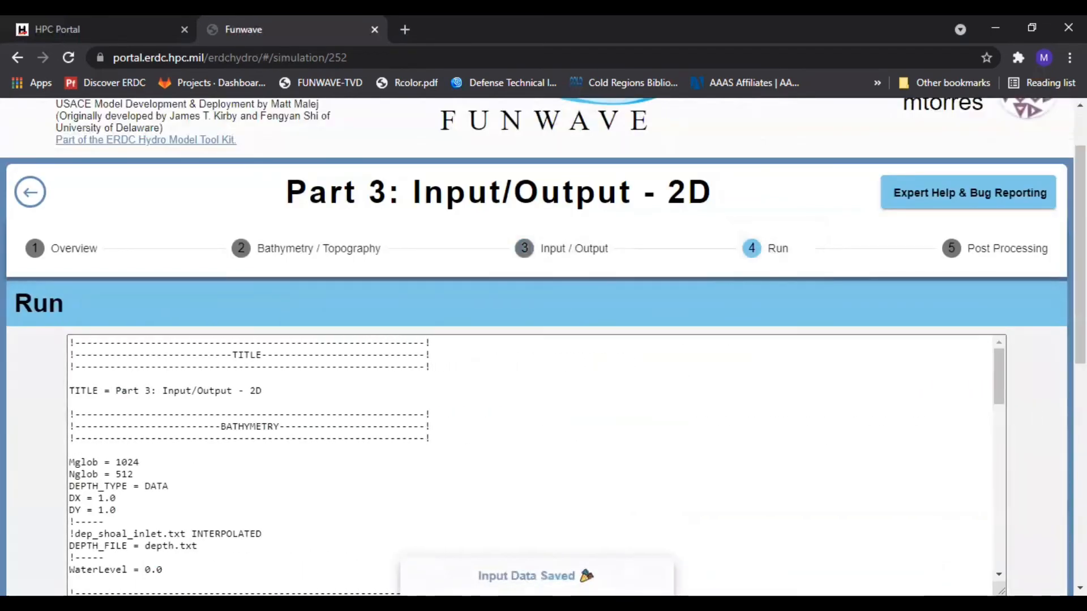
pyautogui.scroll(-9, 1043, 396)
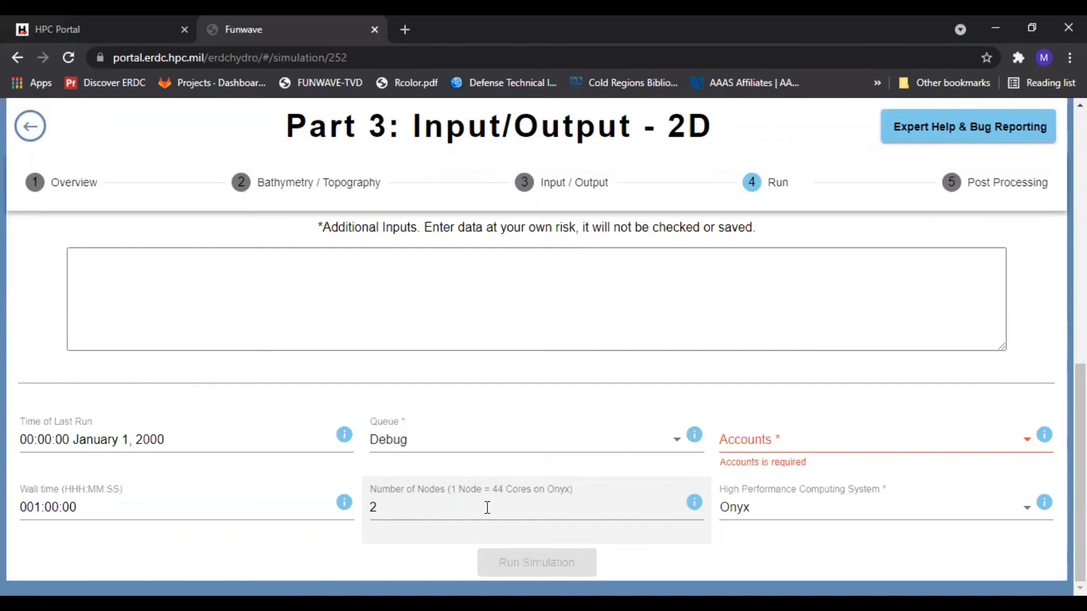
pyautogui.click(387, 508)
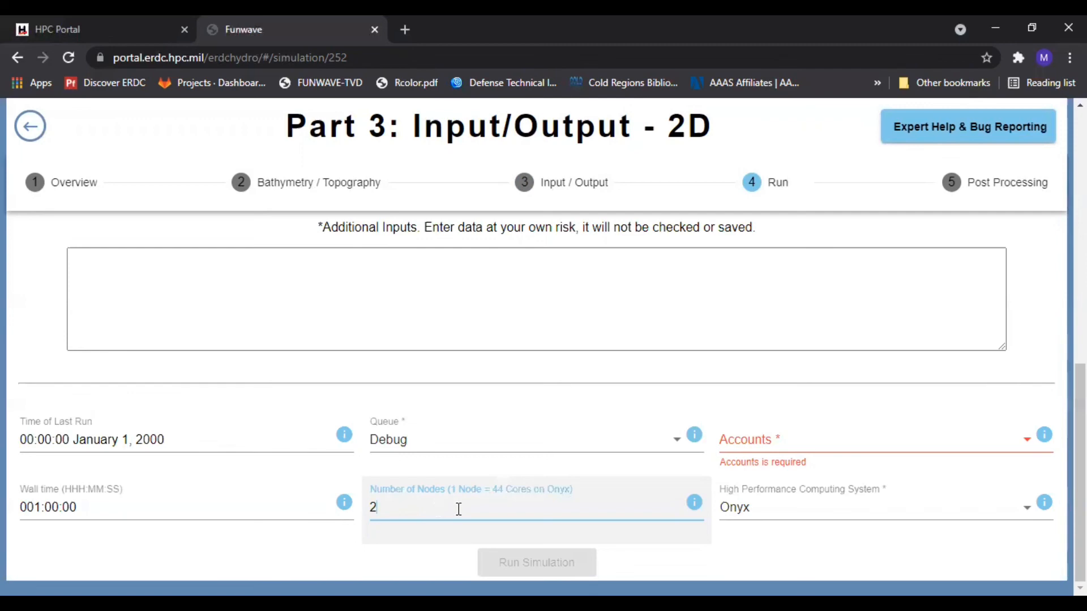
pyautogui.scroll(10, 911, 430)
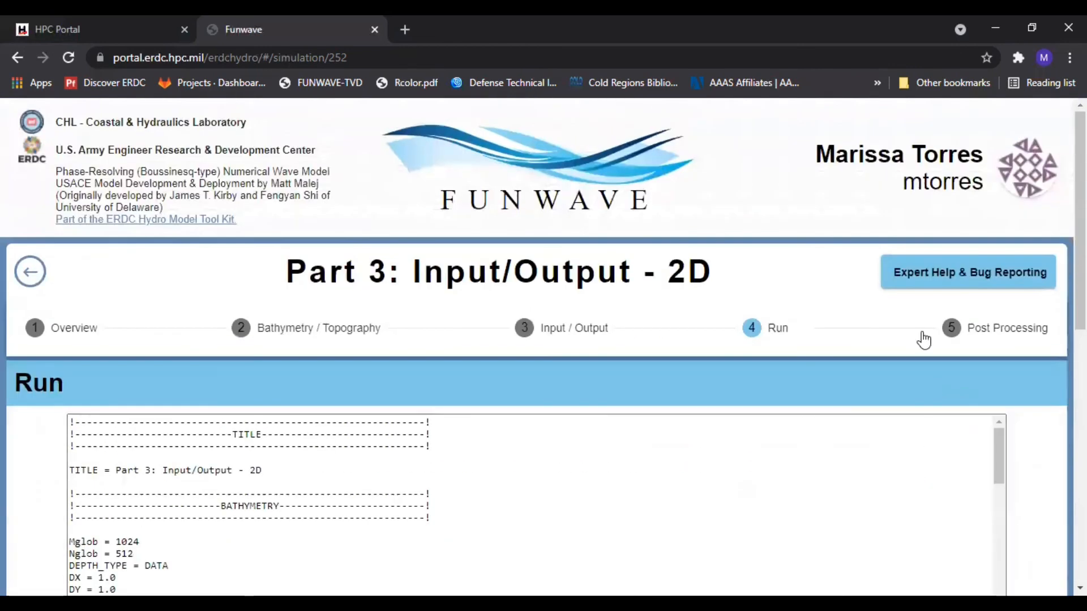
pyautogui.click(552, 348)
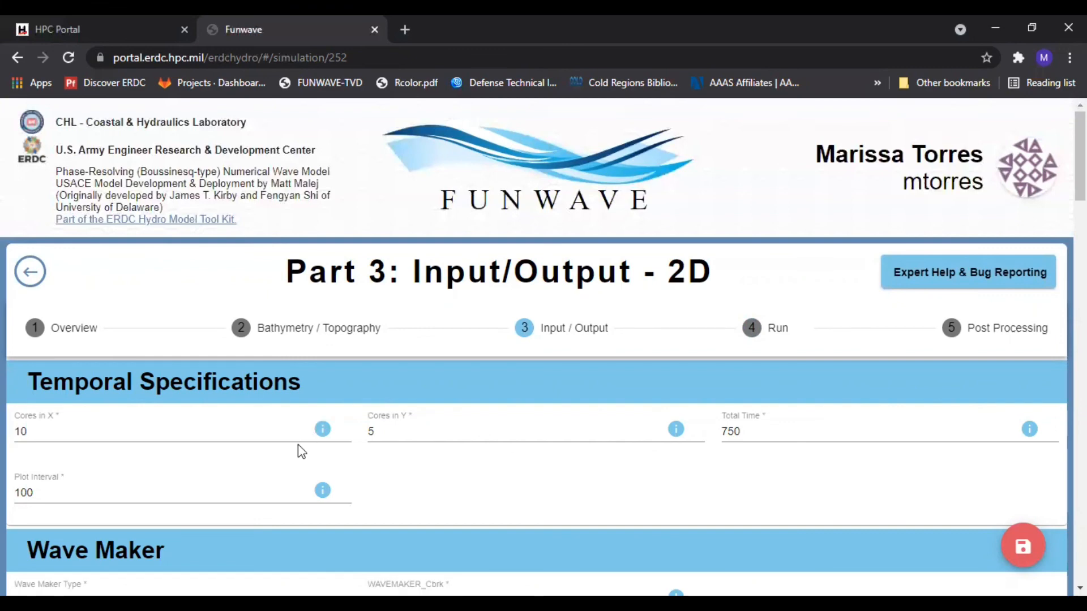
pyautogui.moveTo(324, 432)
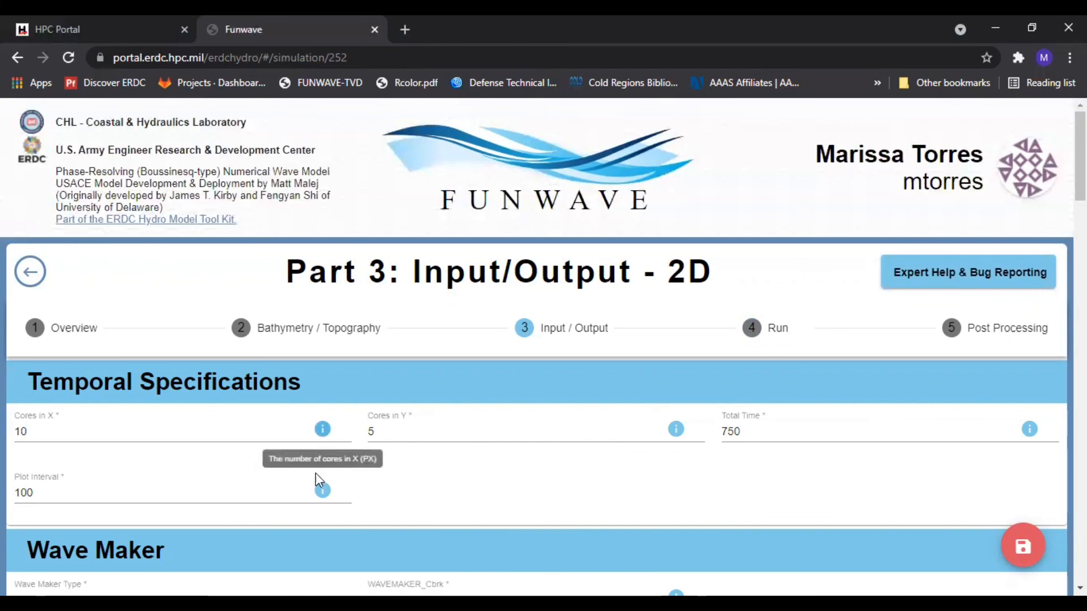